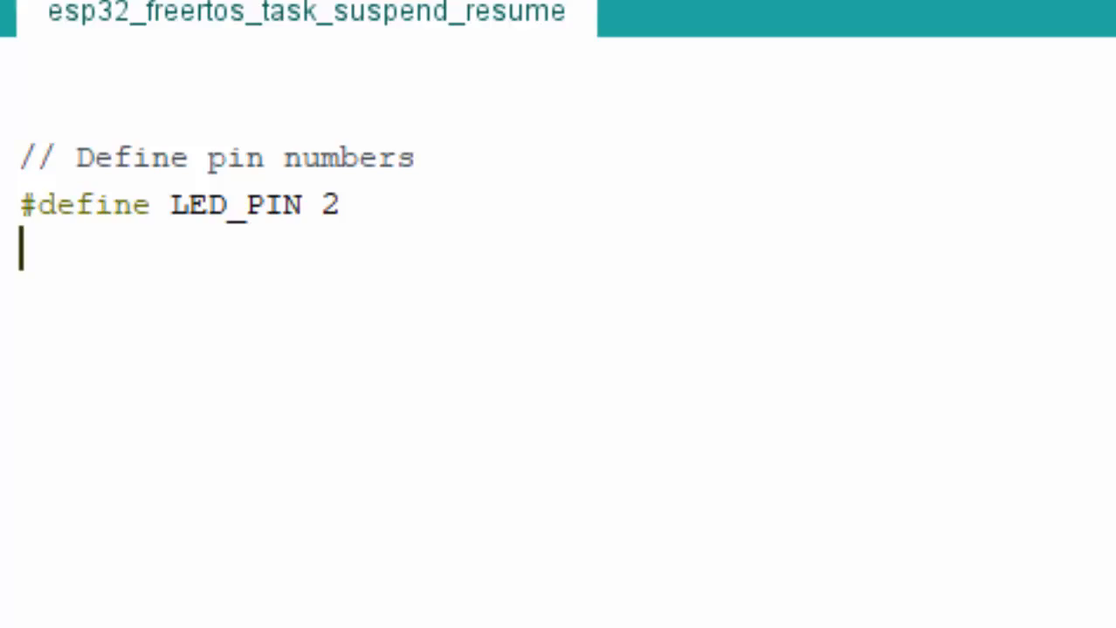
Paste BUTTON_PIN 13 and the NULL ledTaskHandle / controlTaskHandle declarations, pointing out each handle.
type("#define BUTTON_PIN 13  // Task handles TaskHandle_t ledTaskHandle = NULL; TaskHandle_t controlTaskHandle = NULL;")
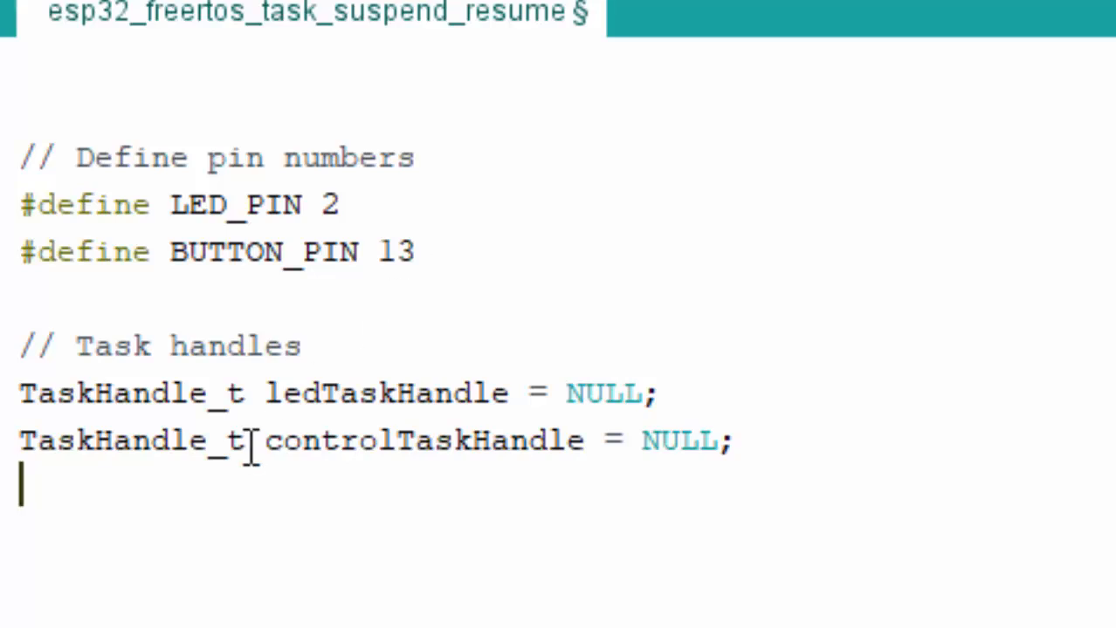
double_click(292, 395)
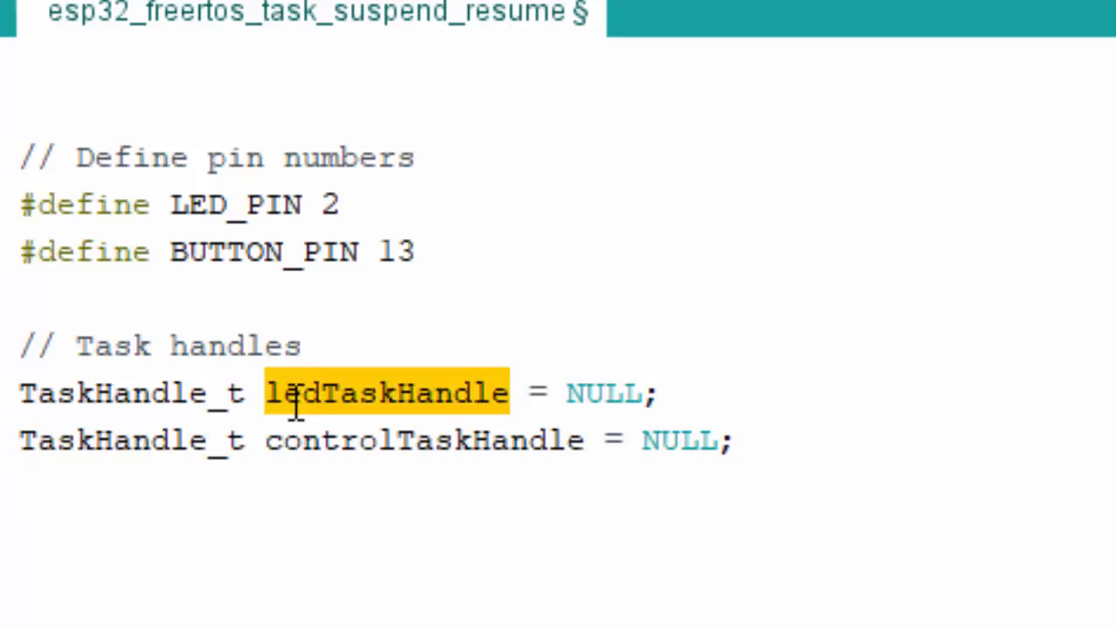
double_click(345, 441)
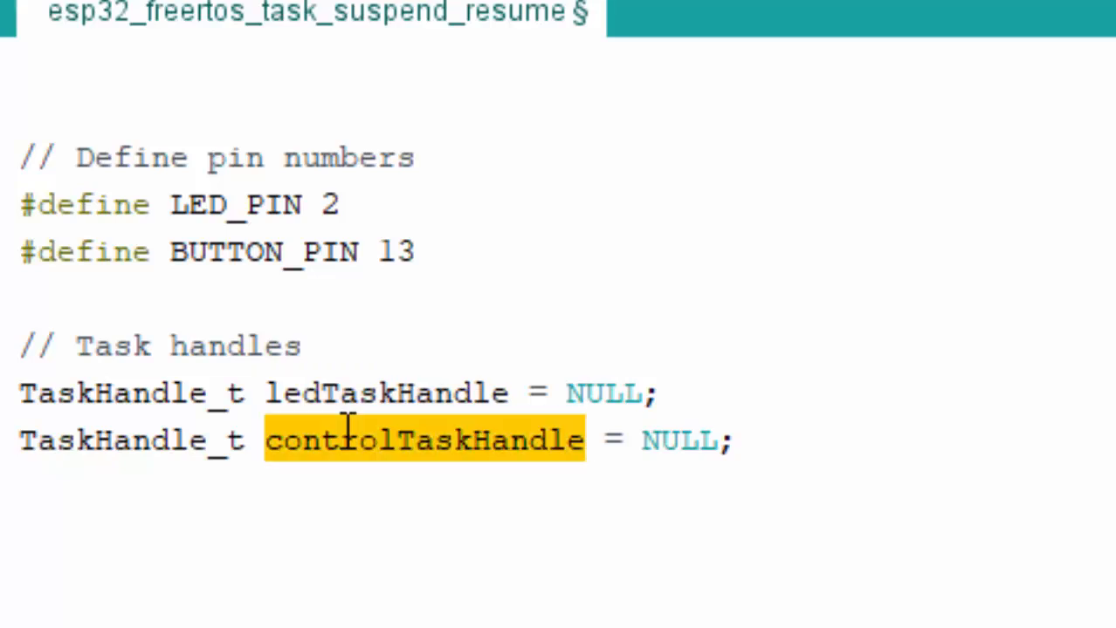
double_click(345, 392)
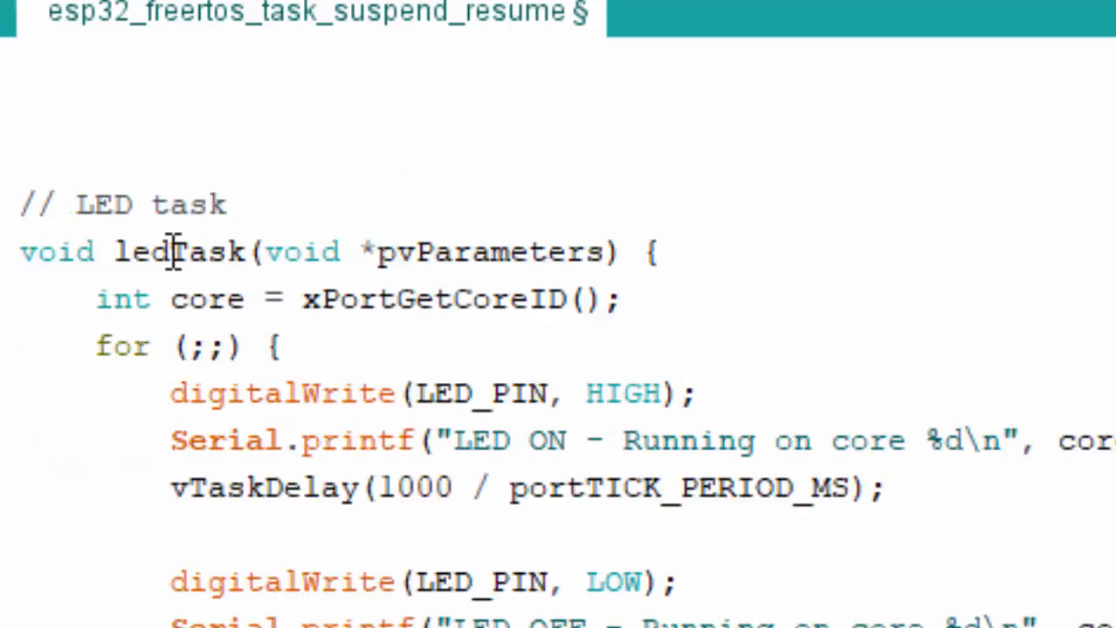
scroll(174, 252, "down", 3)
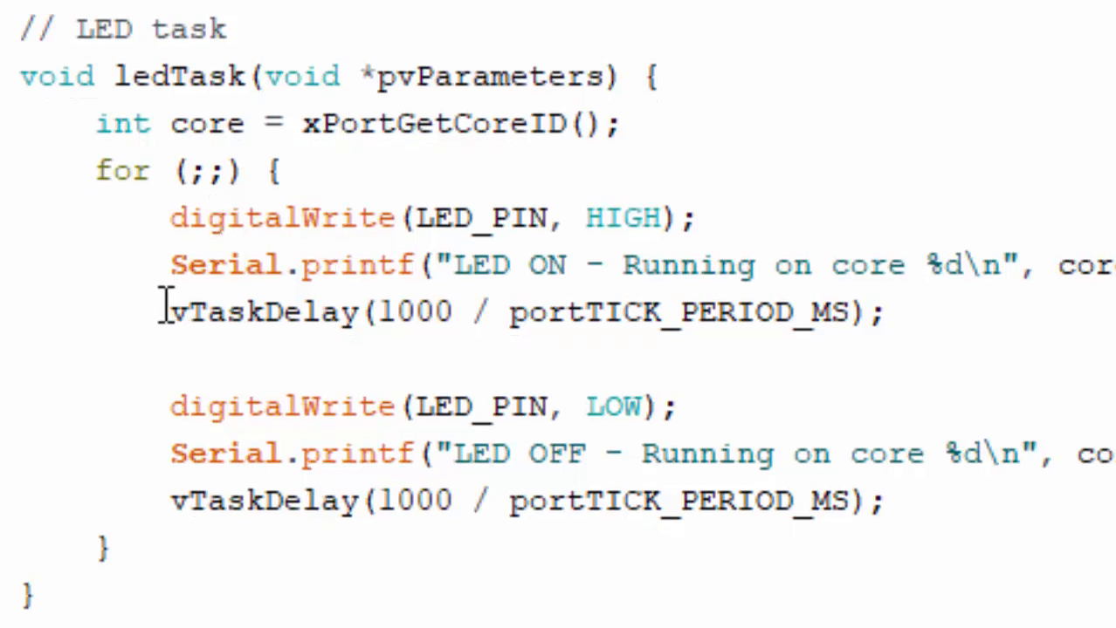
Highlight the vTaskDelay call in the blink loop and its 1000 ms delay value.
left_click_drag(166, 311, 381, 311)
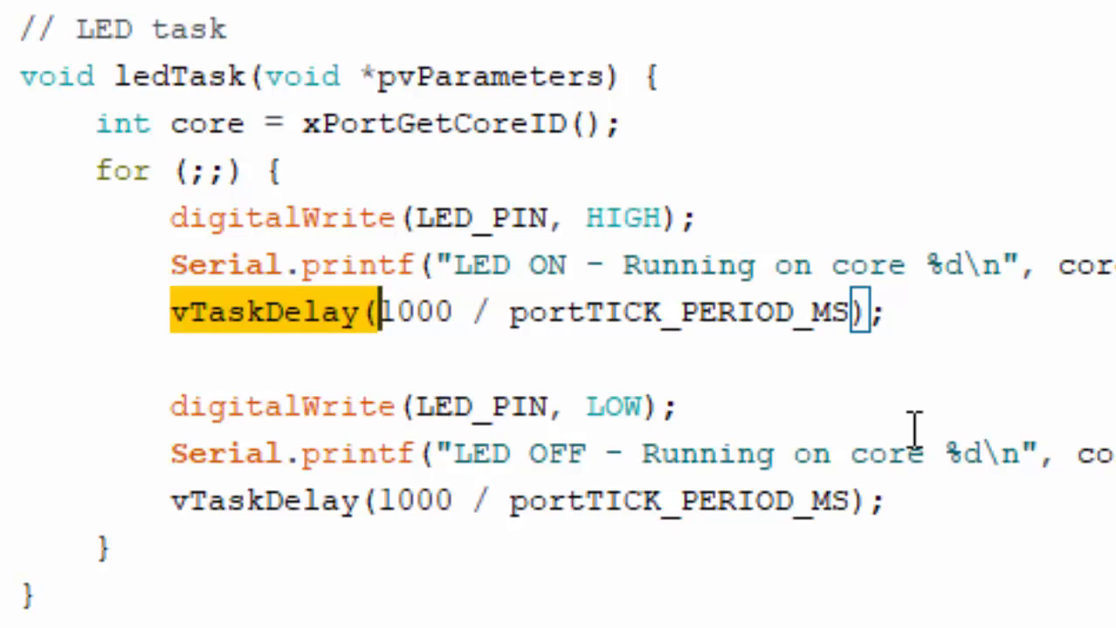
left_click(910, 311)
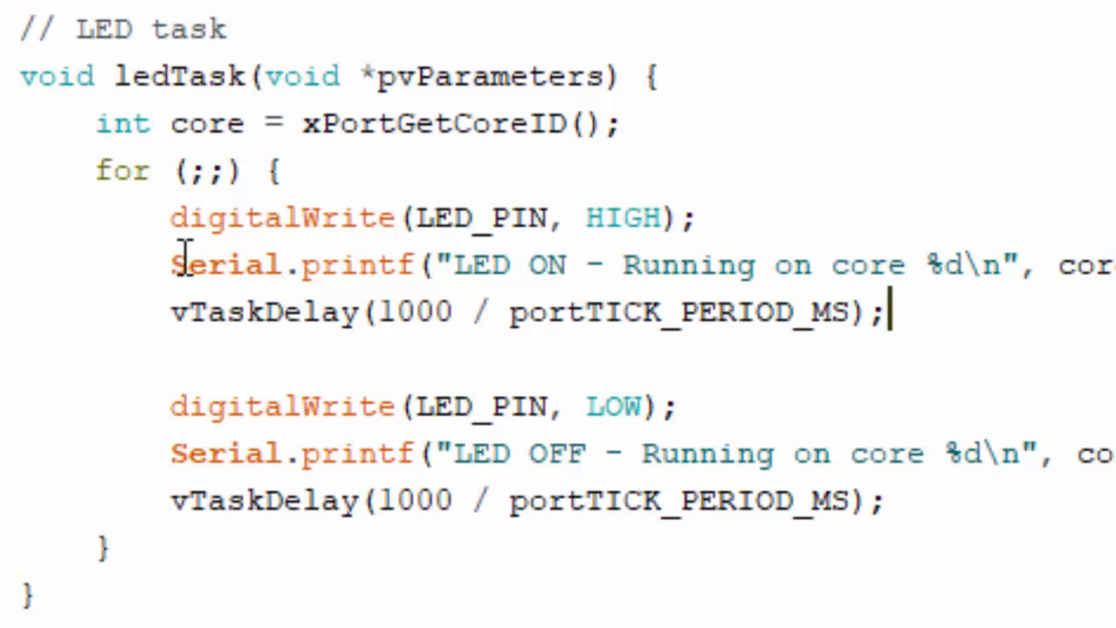
left_click(380, 311)
left_click_drag(381, 310, 455, 311)
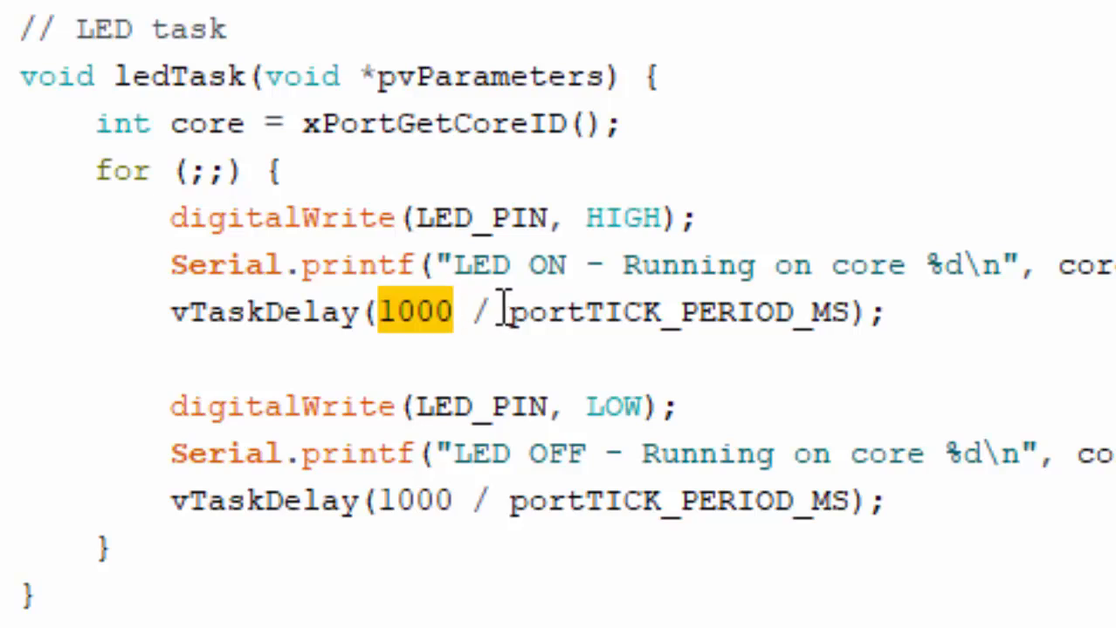
Point out portTICK_PERIOD_MS converting the 1000 ms delay into ticks, then clear the selection.
left_click(548, 311)
double_click(548, 311)
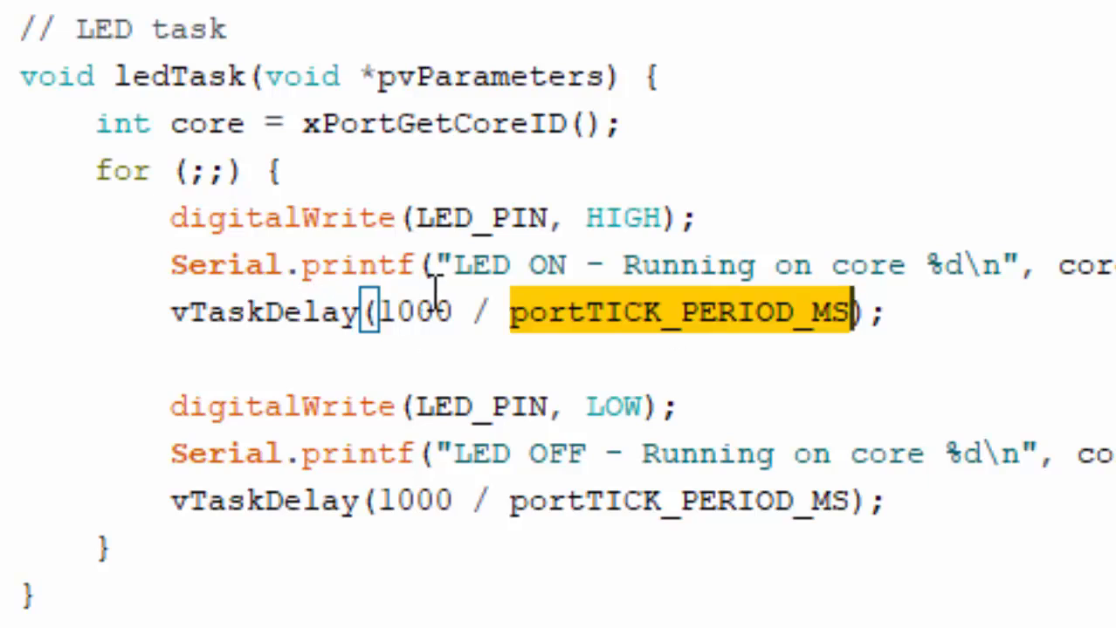
double_click(422, 312)
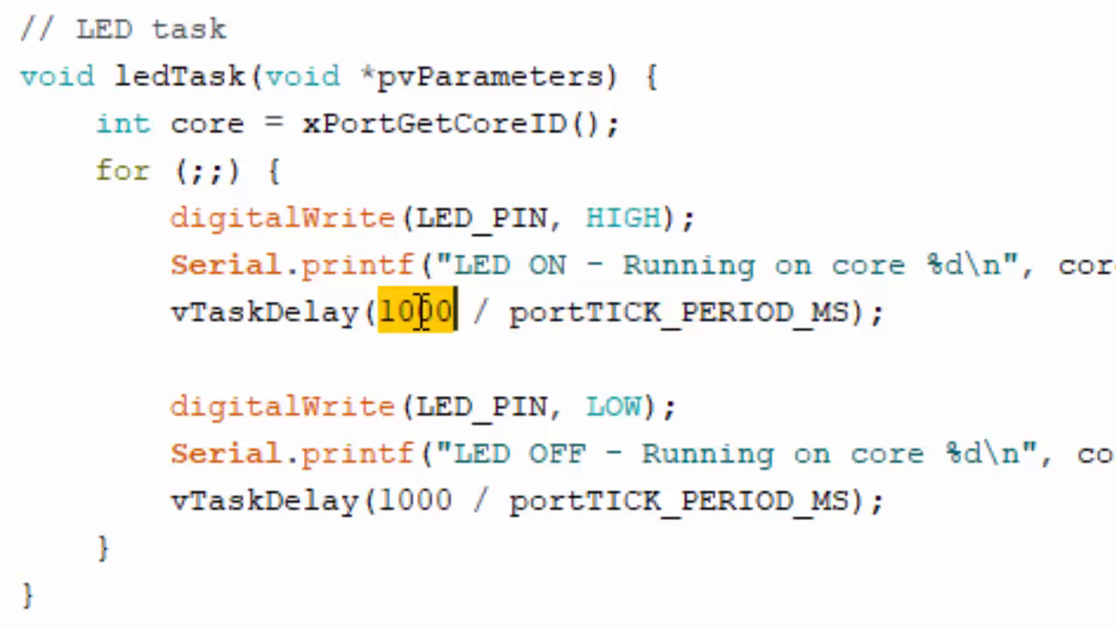
double_click(590, 312)
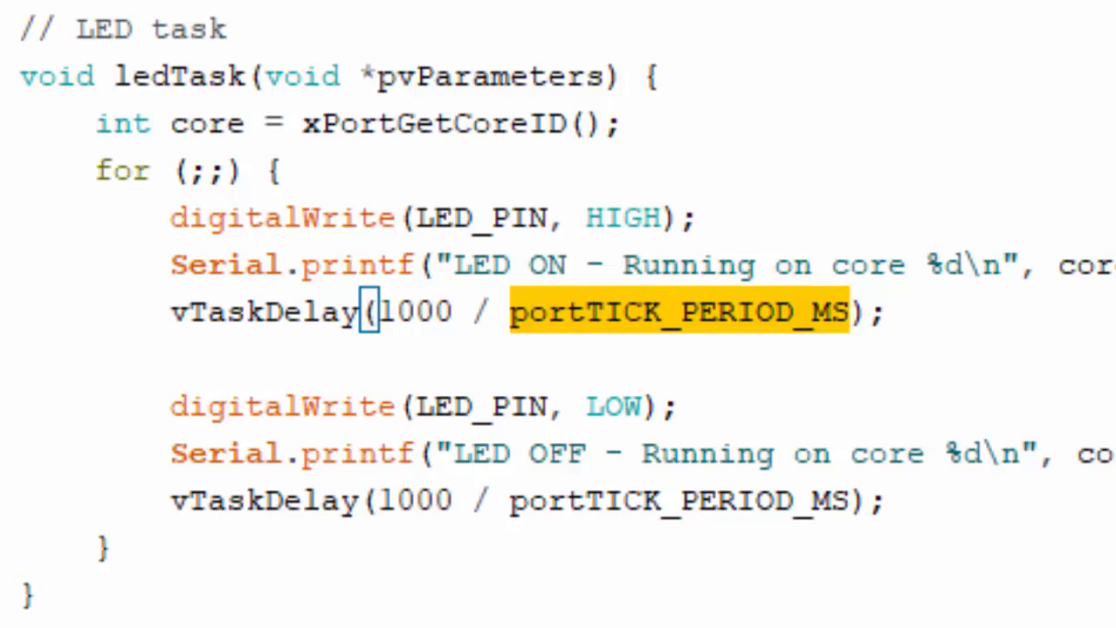
left_click(26, 611)
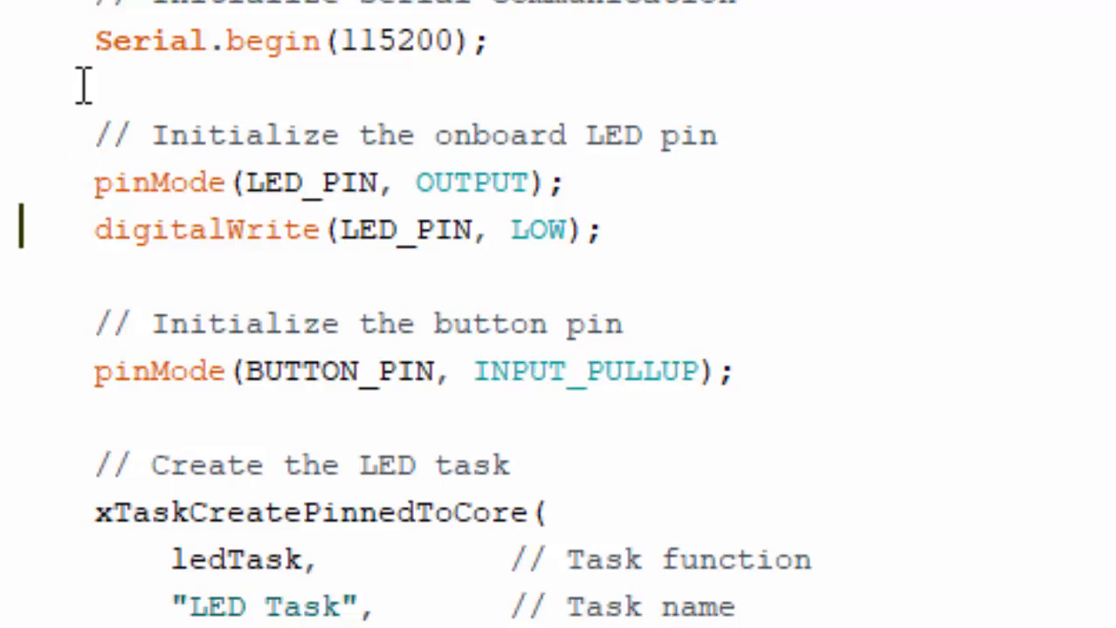
left_click_drag(91, 229, 517, 261)
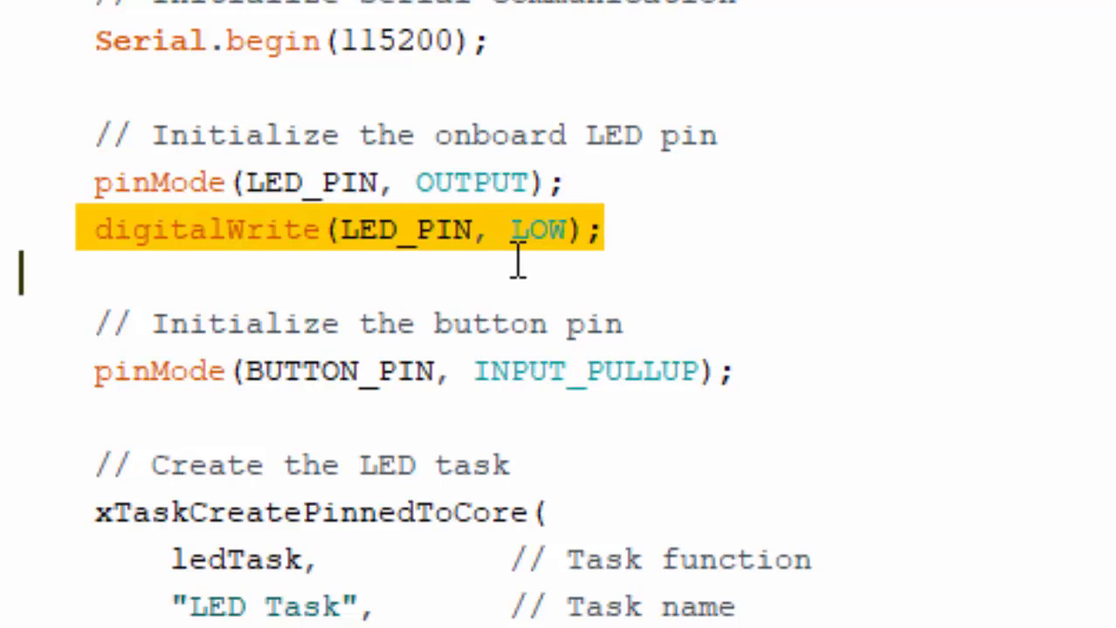
left_click(96, 330)
left_click_drag(96, 330, 704, 425)
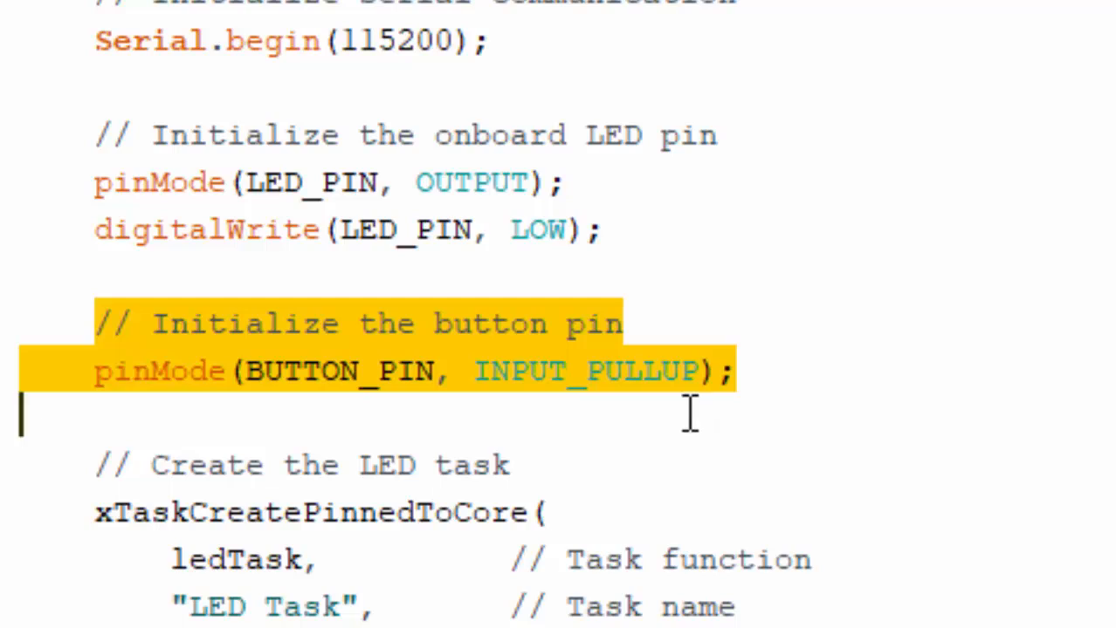
double_click(585, 371)
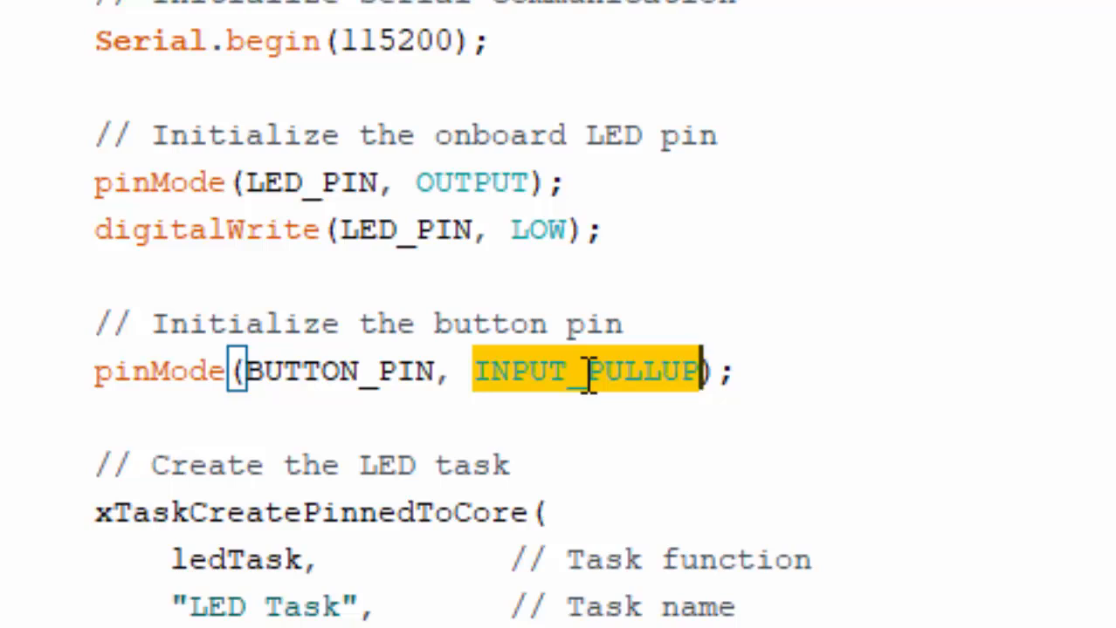
key("Down")
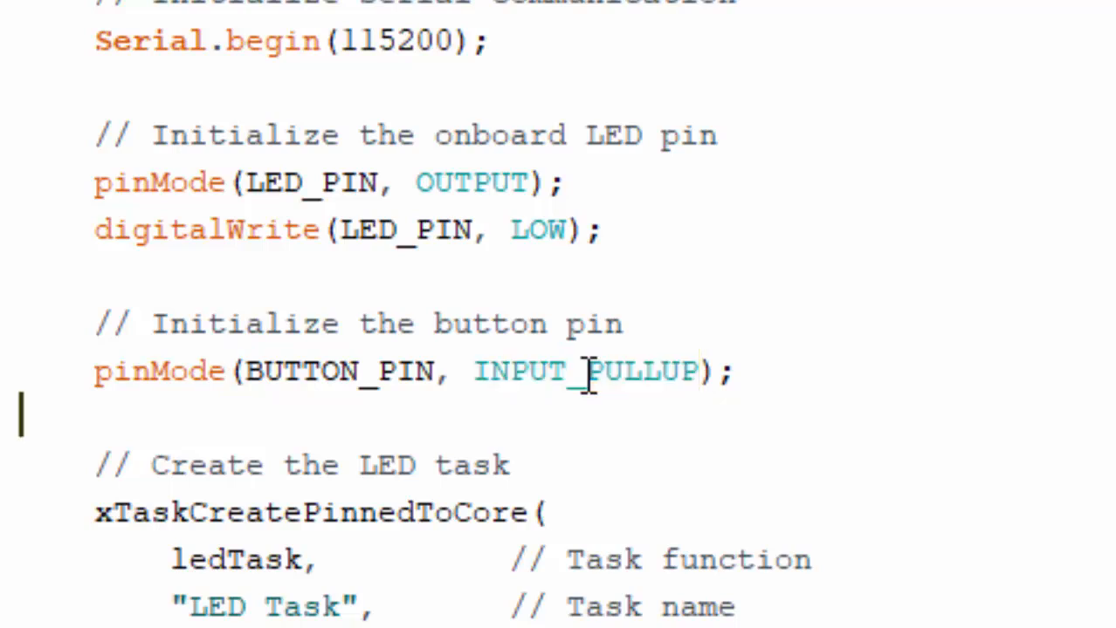
scroll(587, 374, "down", 1)
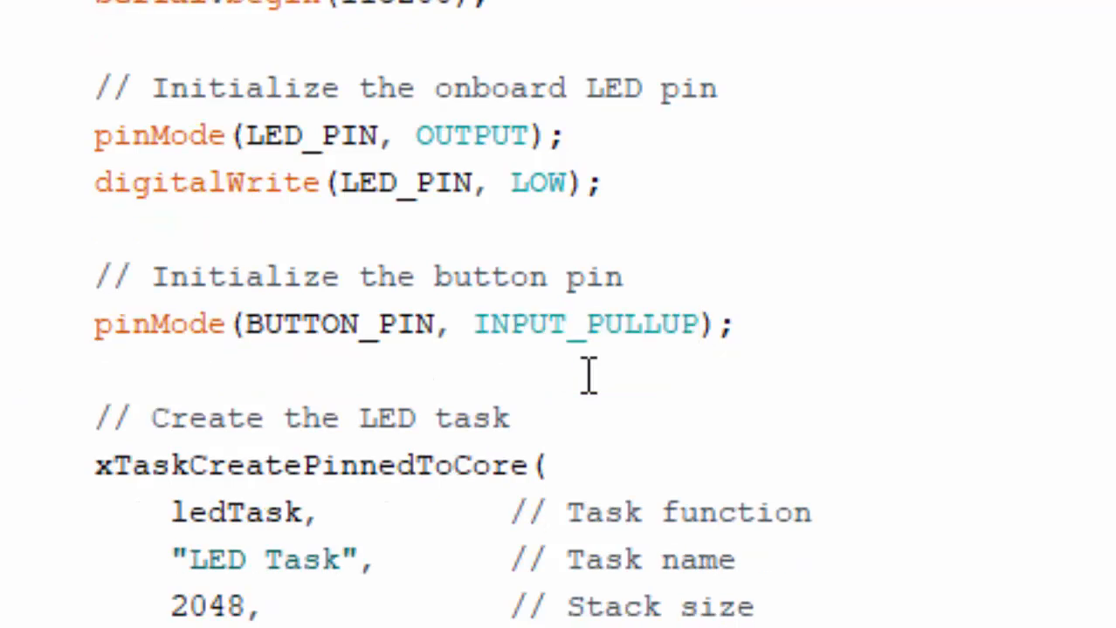
scroll(586, 373, "down", 1)
scroll(586, 374, "down", 1)
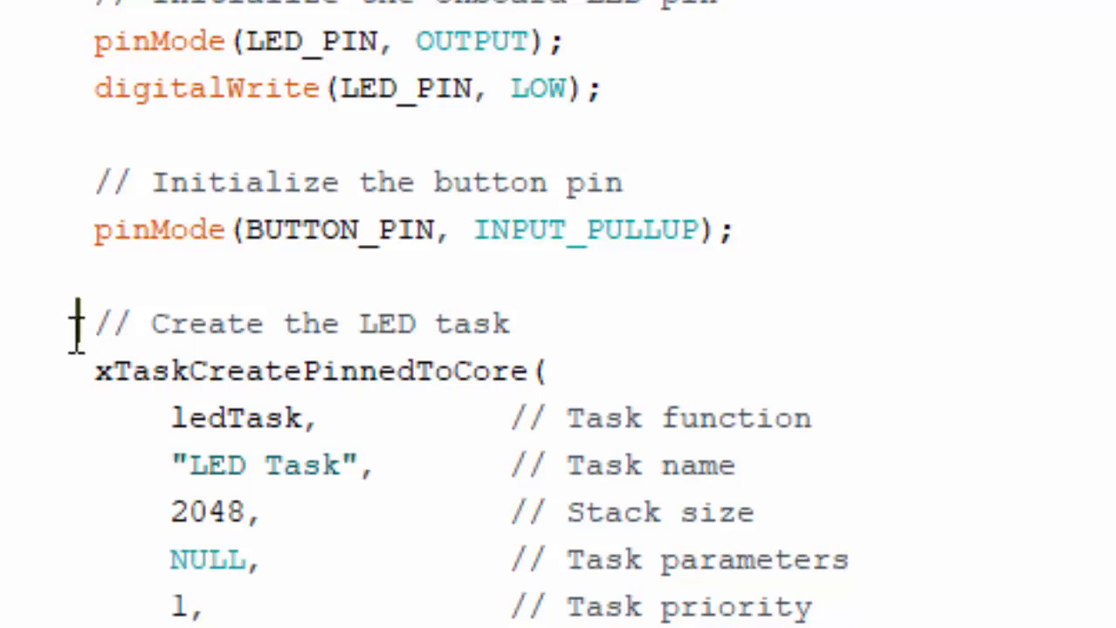
left_click_drag(77, 323, 80, 625)
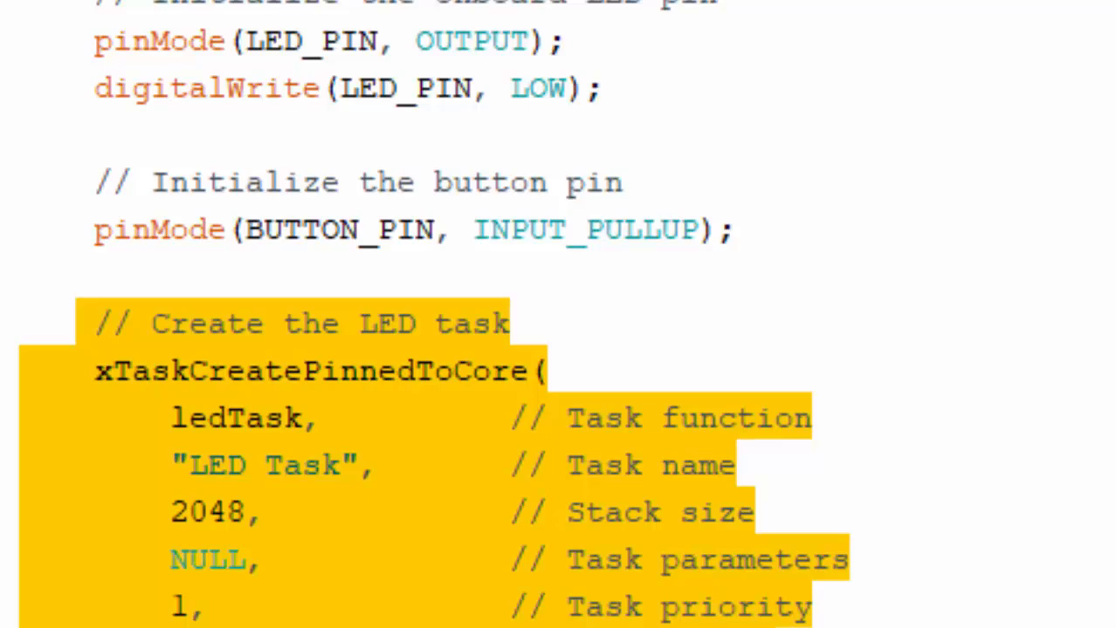
left_click(80, 624)
scroll(558, 350, "down", 3)
scroll(559, 349, "down", 3)
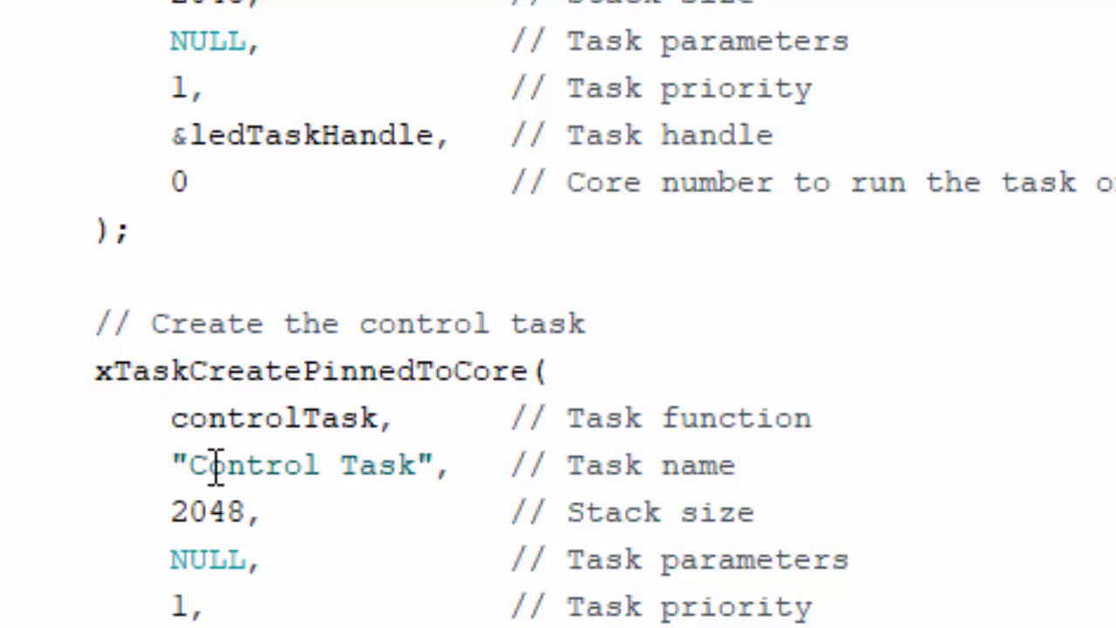
double_click(288, 418)
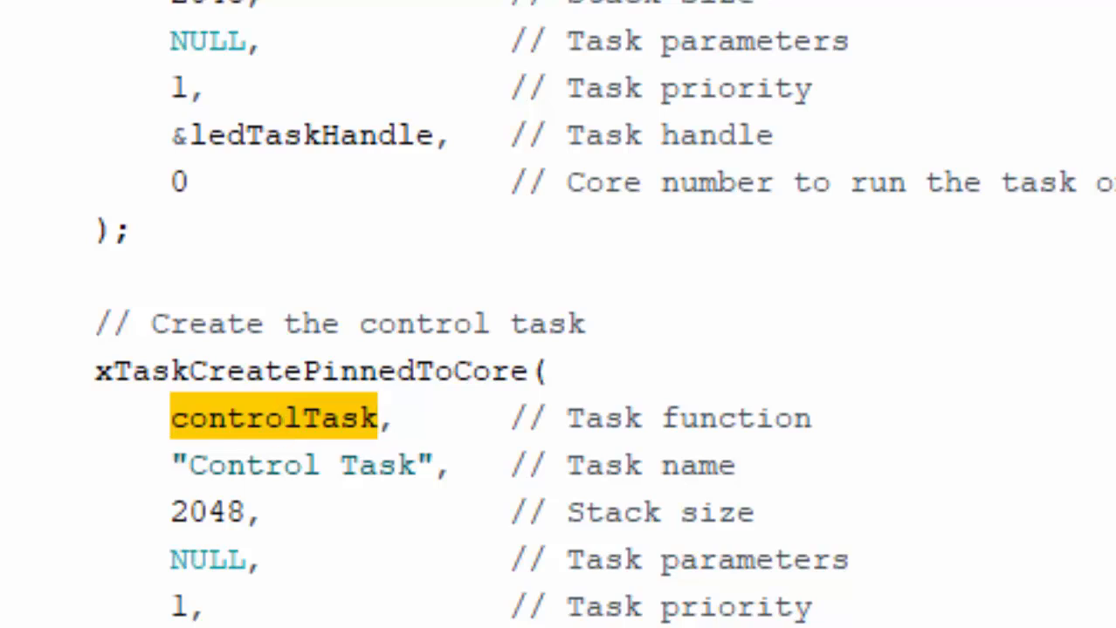
left_click(335, 621)
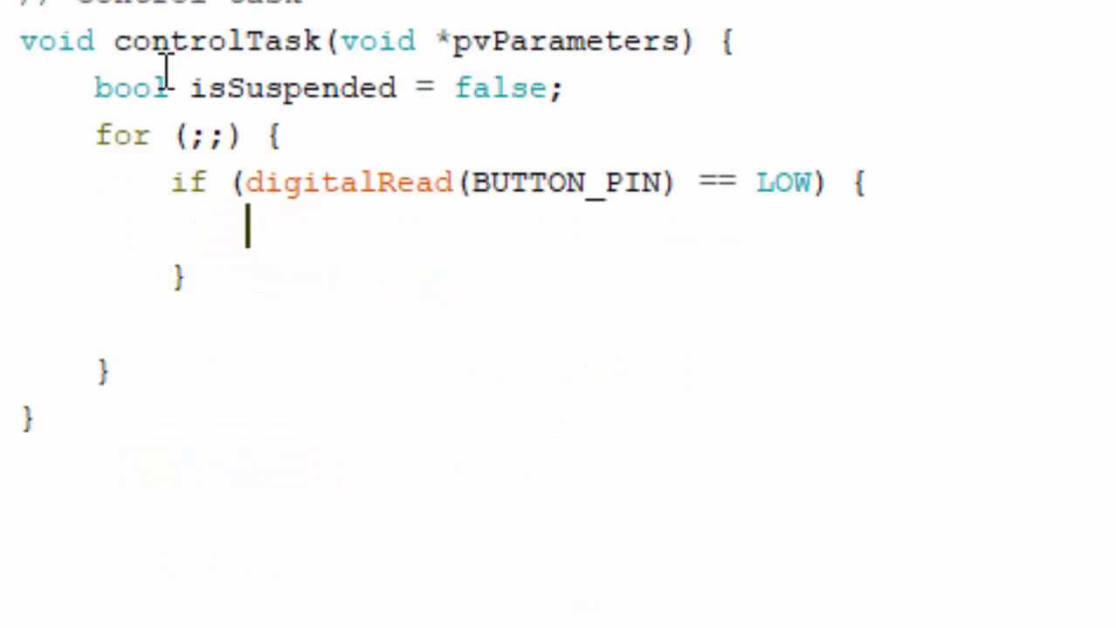
Paste the if (isSuspended) vTaskResume / else vTaskSuspend toggle inside the button-press block of controlTask.
left_click(165, 185)
left_click_drag(166, 185, 194, 270)
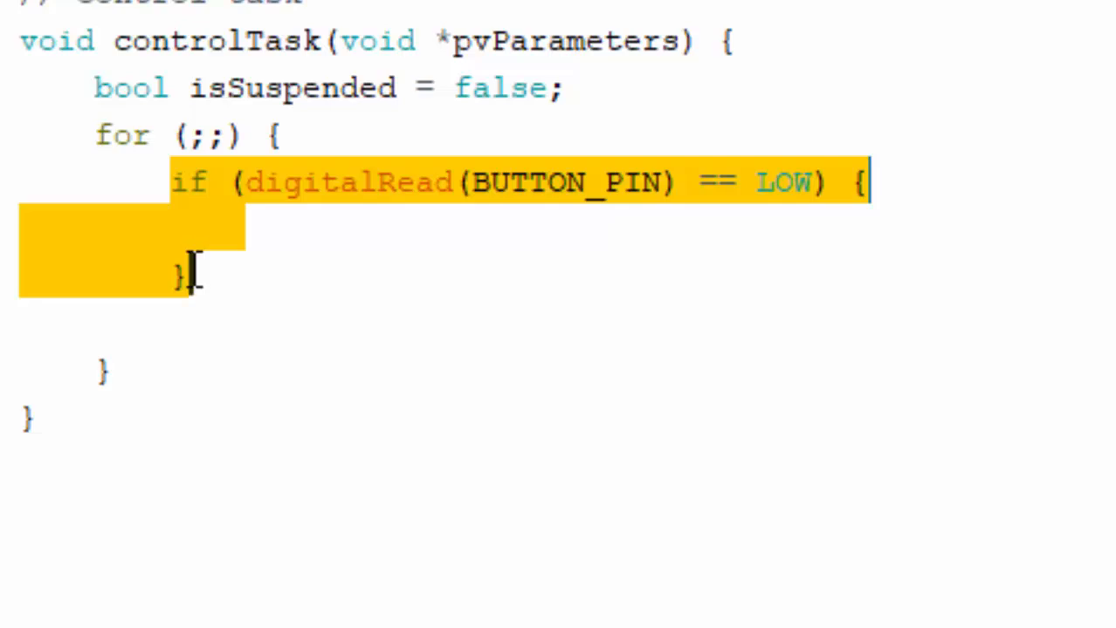
left_click(297, 228)
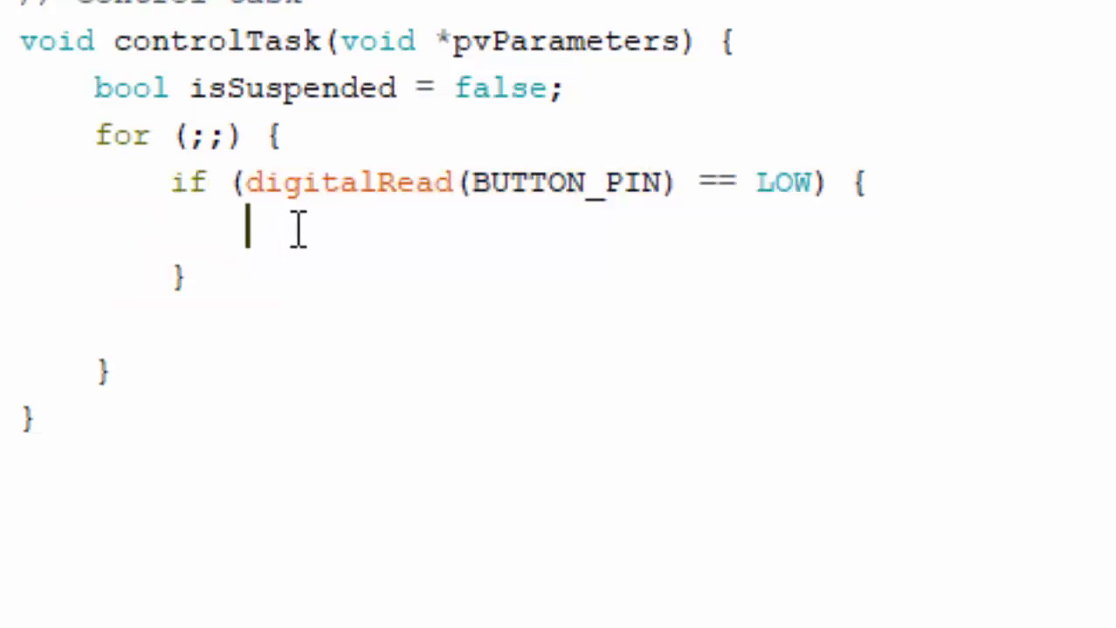
type("if (isSuspended) {                 vTaskResume(ledTaskHandle);                 Serial.println(\"LED Task Resumed\");                 isSuspended = false;             }")
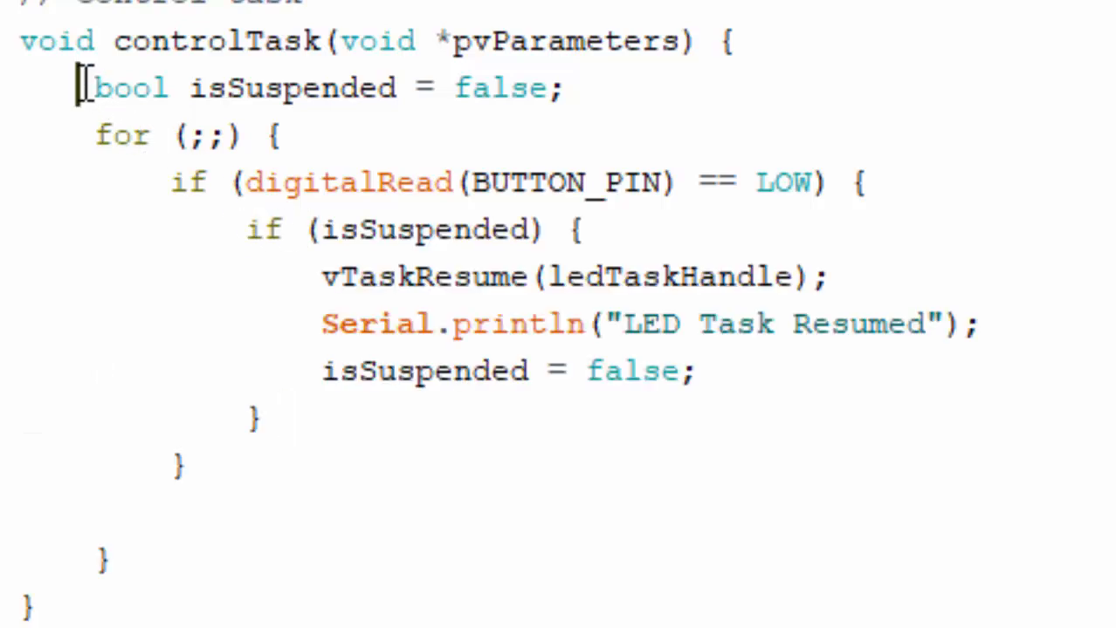
Walk through the isSuspended flag, the vTaskResume(ledTaskHandle) call and the flag being cleared afterwards.
mouse_move(79, 88)
left_mouse_down()
mouse_move(542, 87)
mouse_move(585, 109)
left_mouse_up()
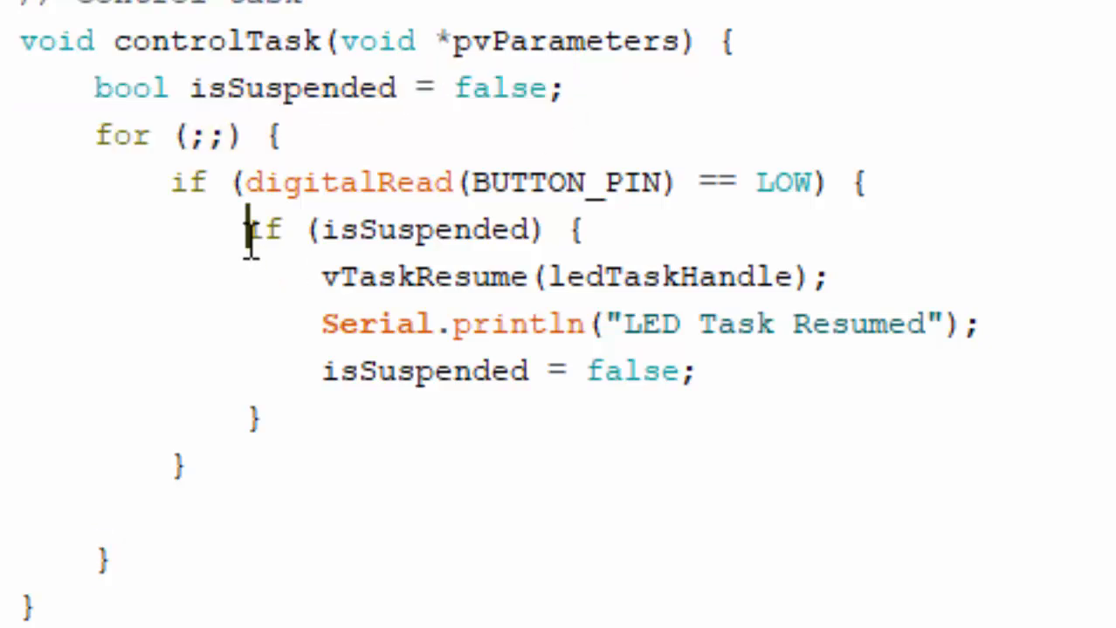
left_click_drag(247, 229, 551, 229)
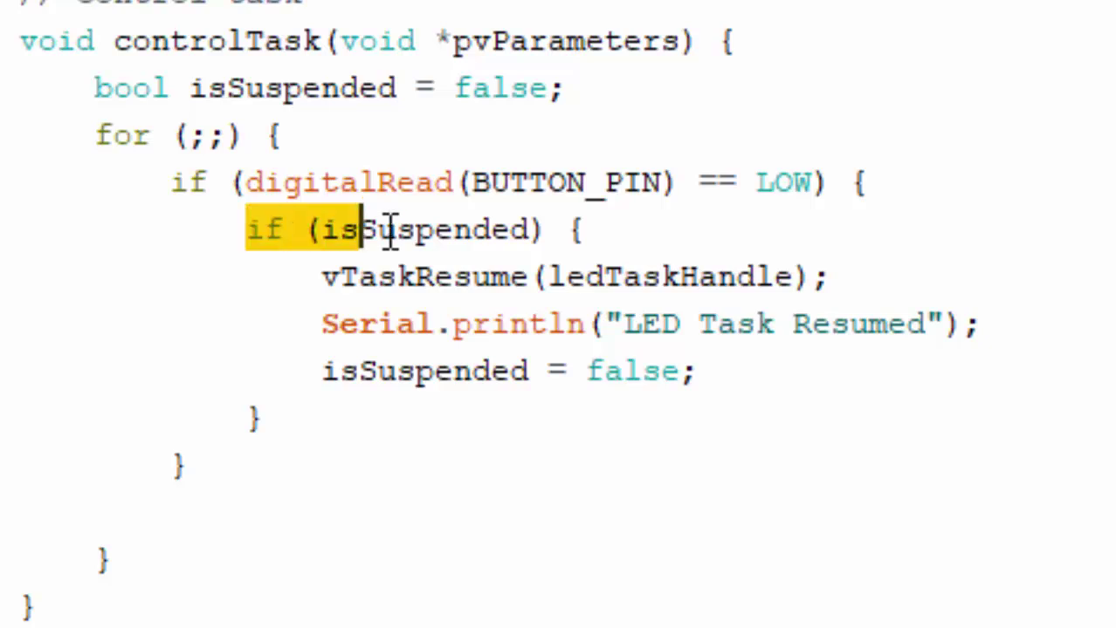
double_click(443, 276)
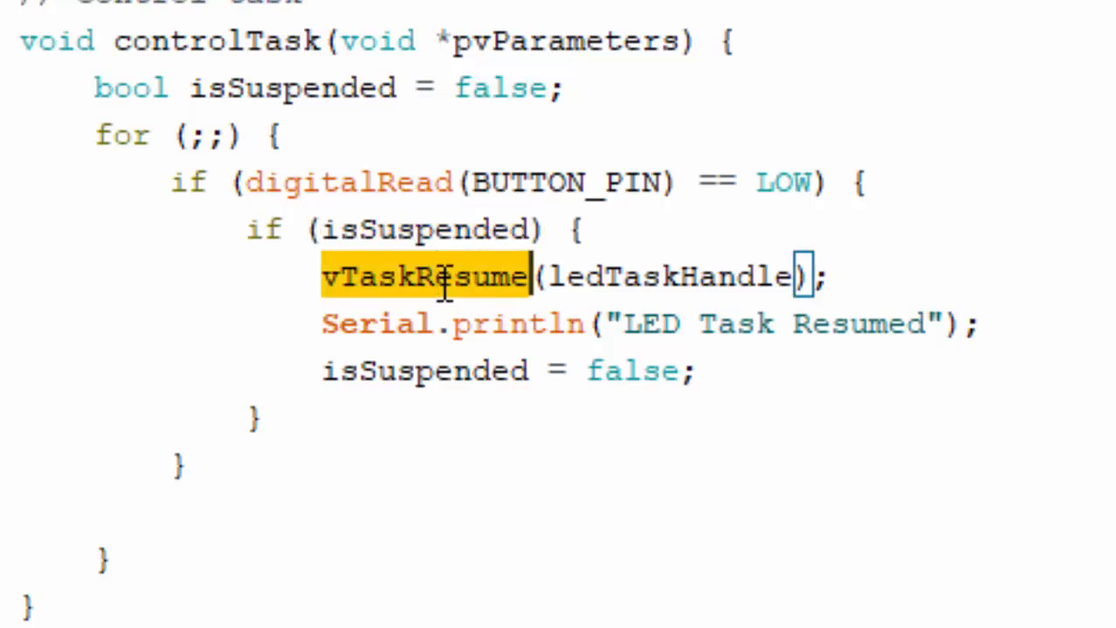
double_click(717, 276)
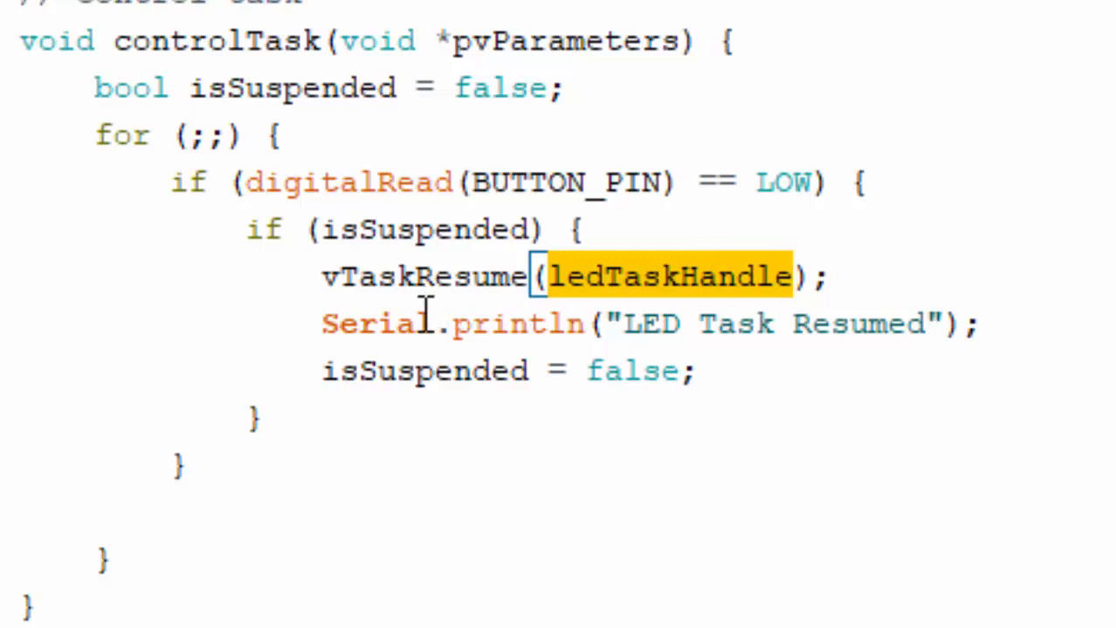
double_click(377, 368)
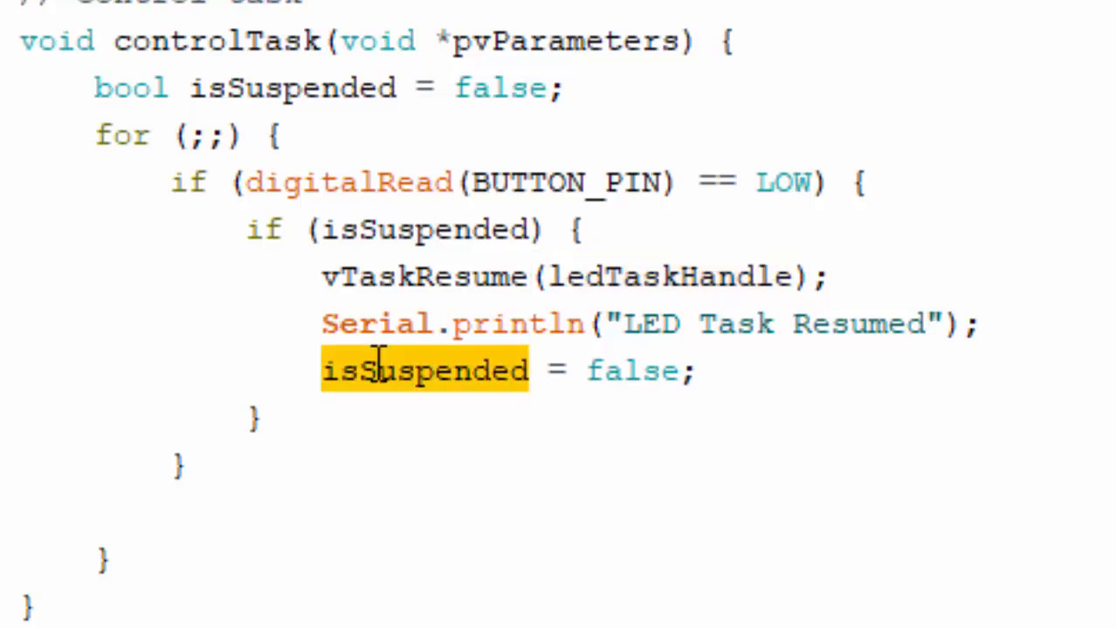